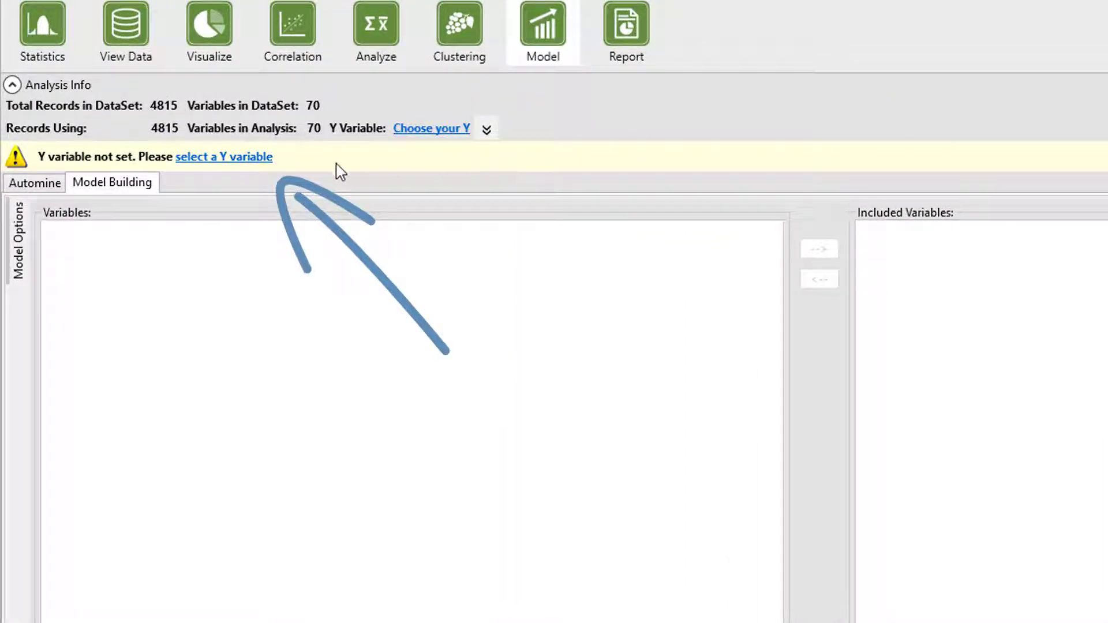
- Set imdb_score as the Y variable for the model
left_click(230, 157)
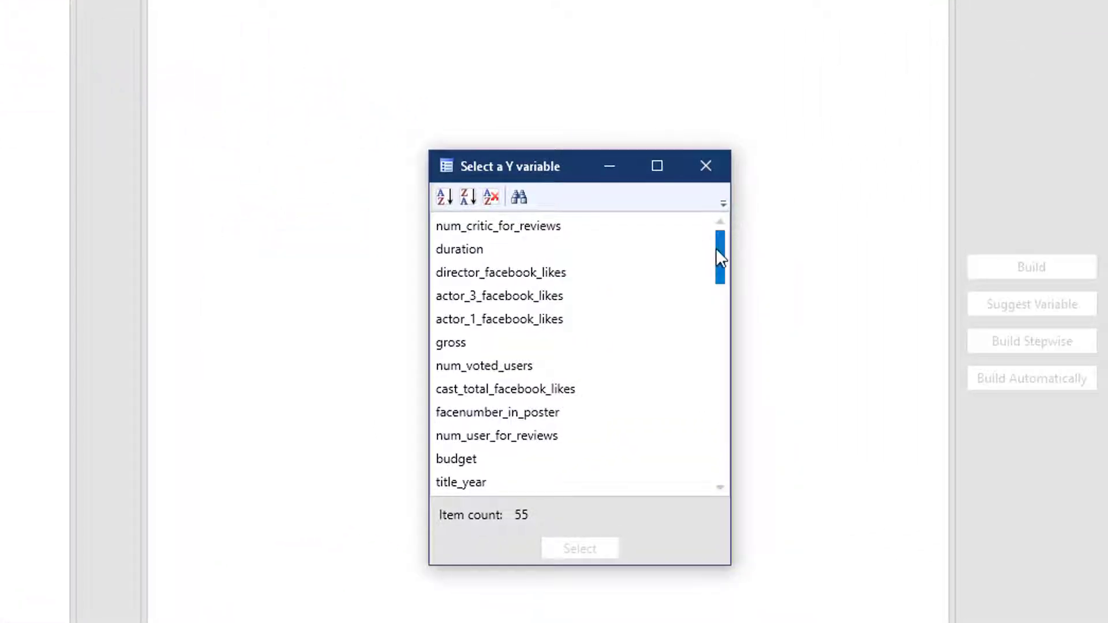
left_click_drag(716, 248, 718, 282)
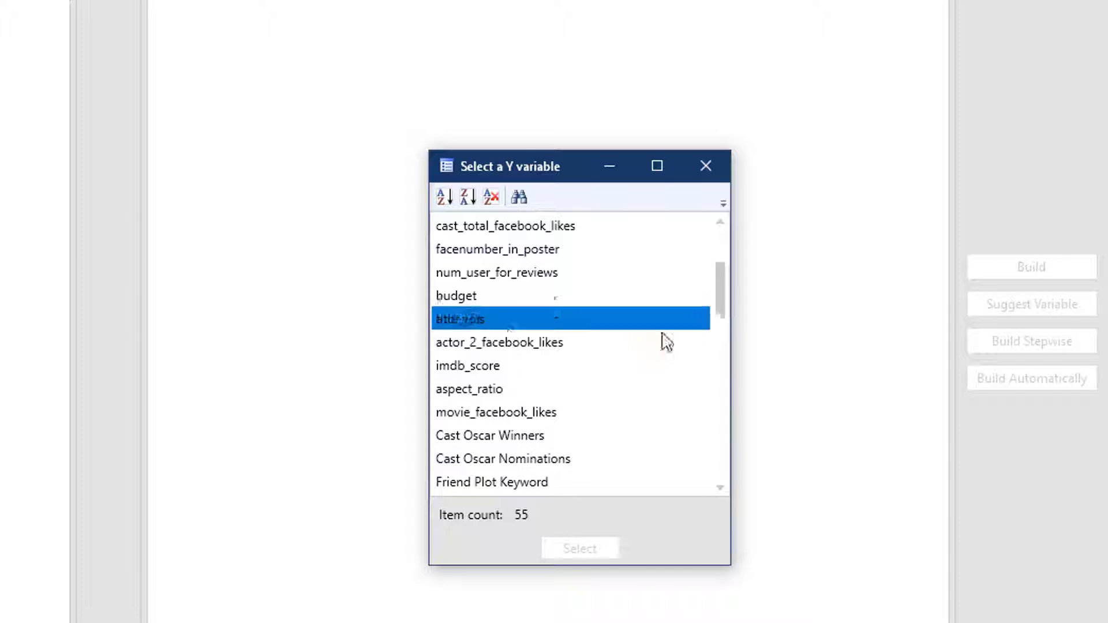
left_click(529, 365)
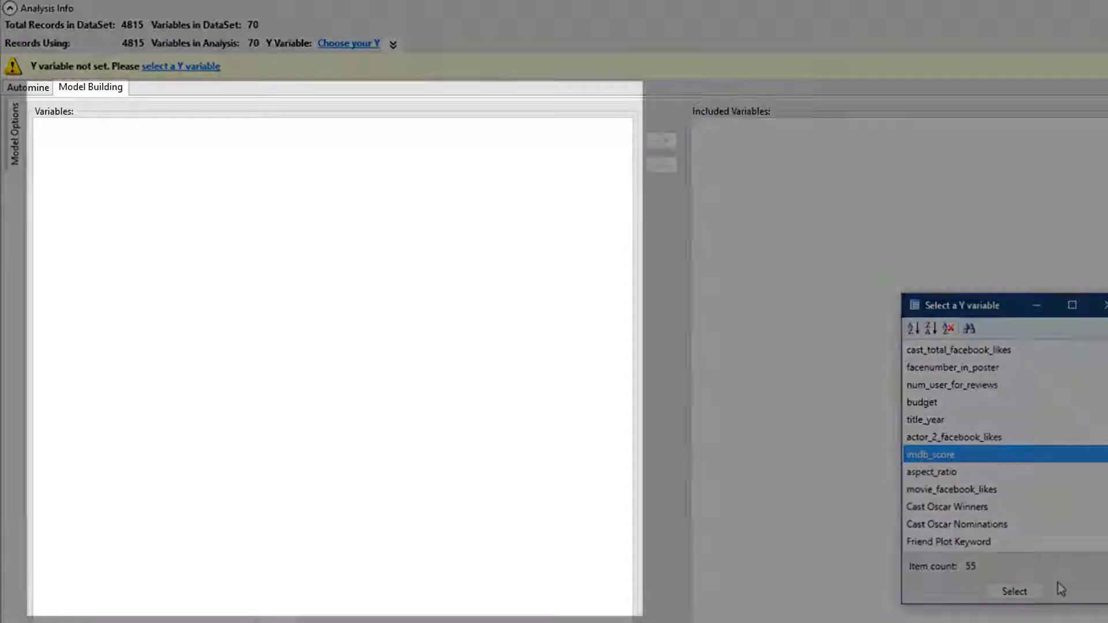
left_click(1032, 591)
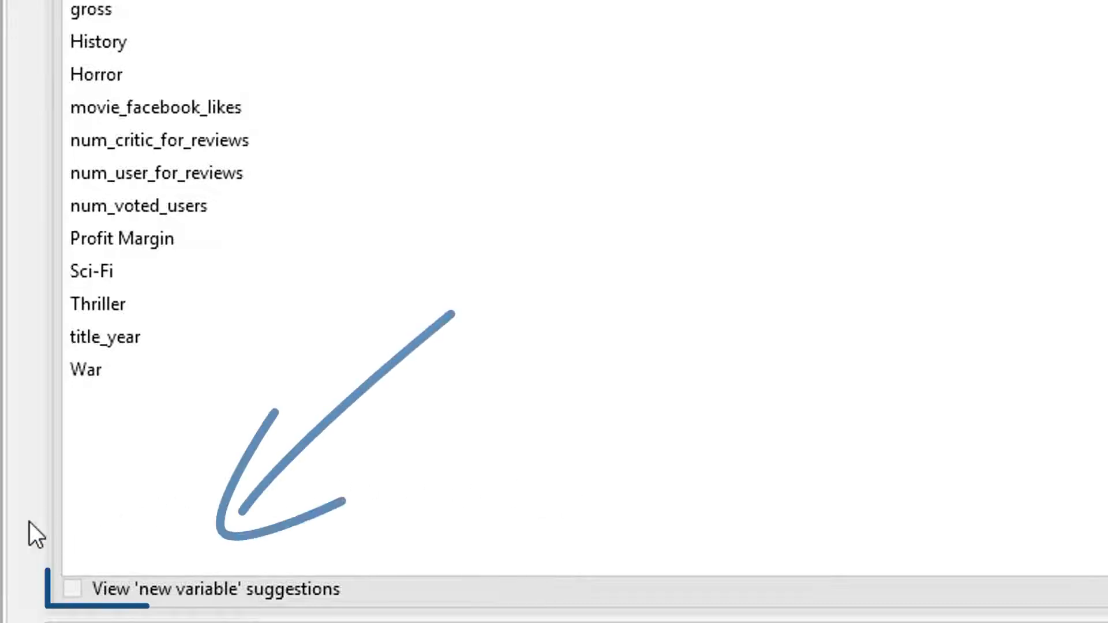
- Show the 'new variable' suggestions among the candidate variables and build the regression model automatically
left_click(73, 588)
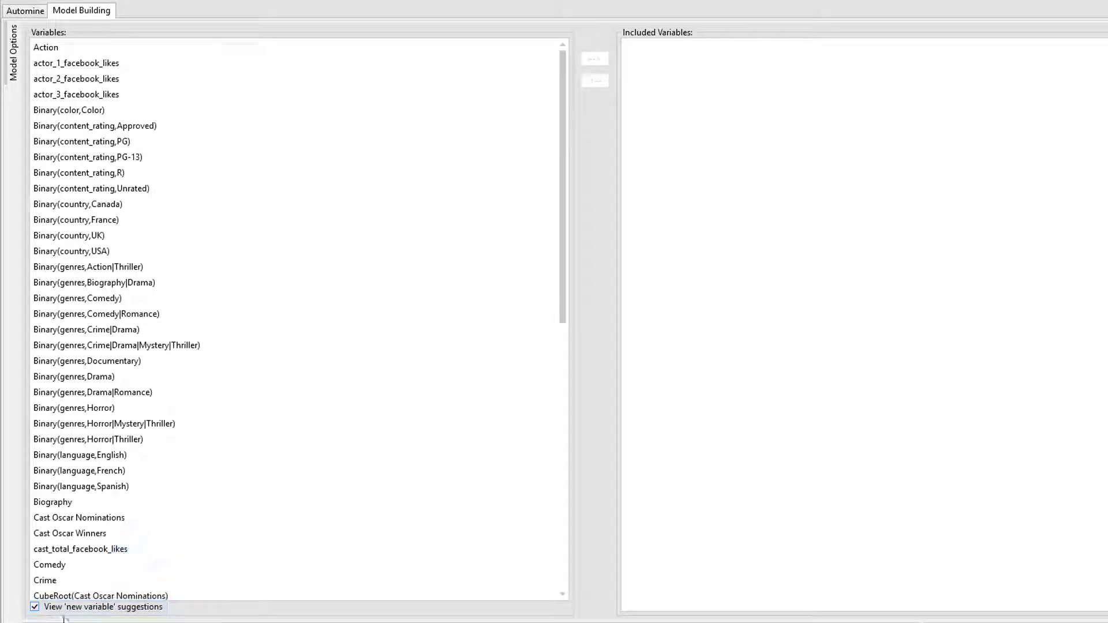
left_click_drag(565, 307, 536, 306)
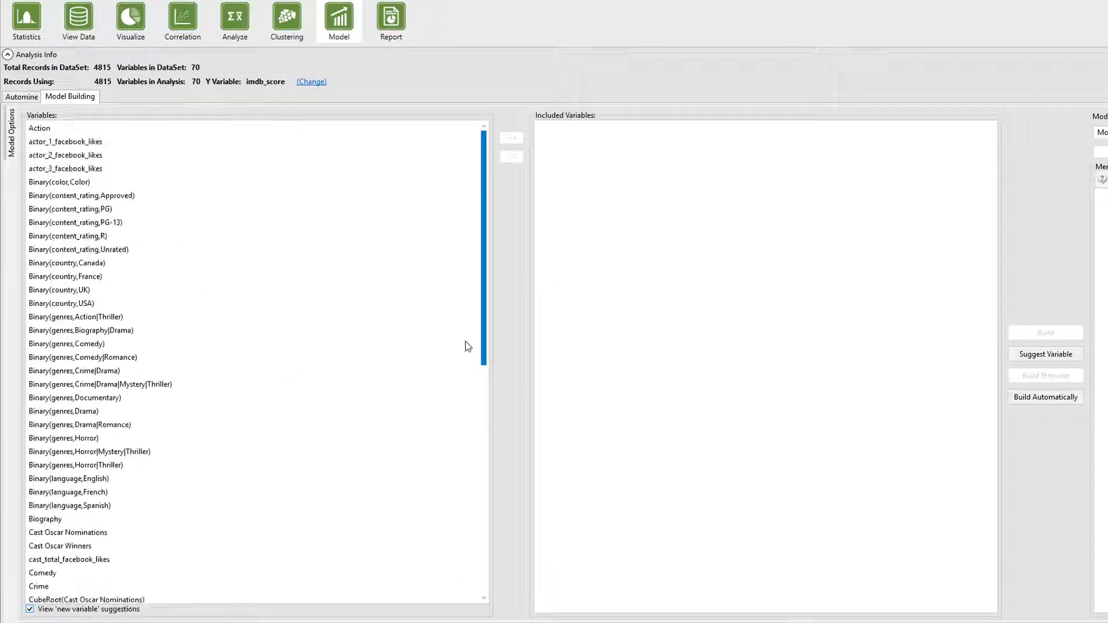
left_click(466, 342)
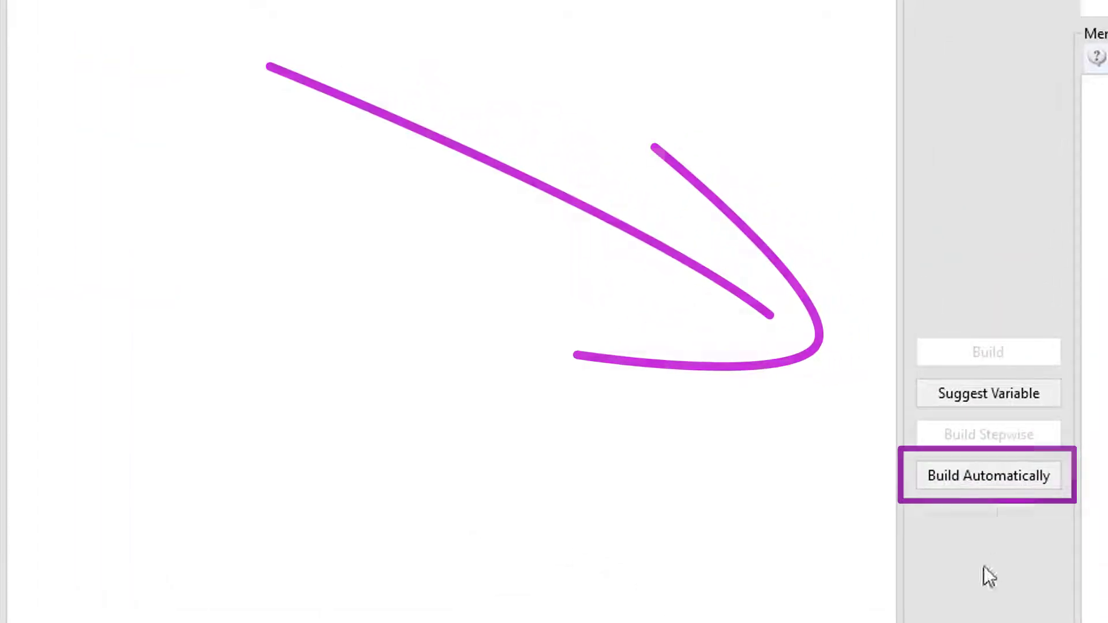
left_click(999, 480)
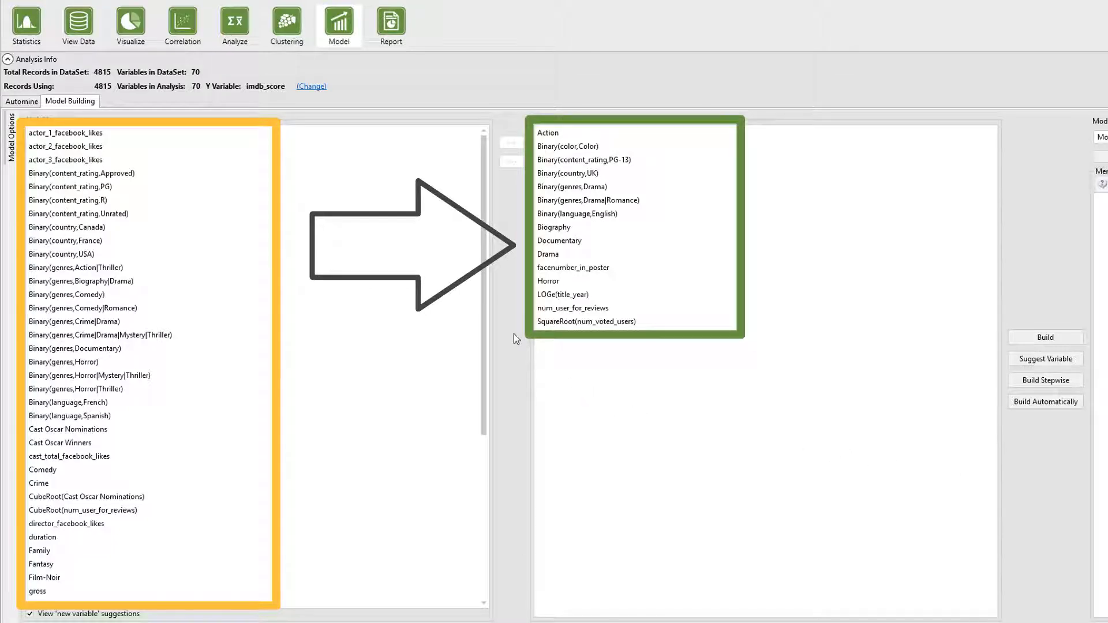
- In the model options, set the stepwise p-value to 0.05 and the modeling sample to 100%
left_click(9, 147)
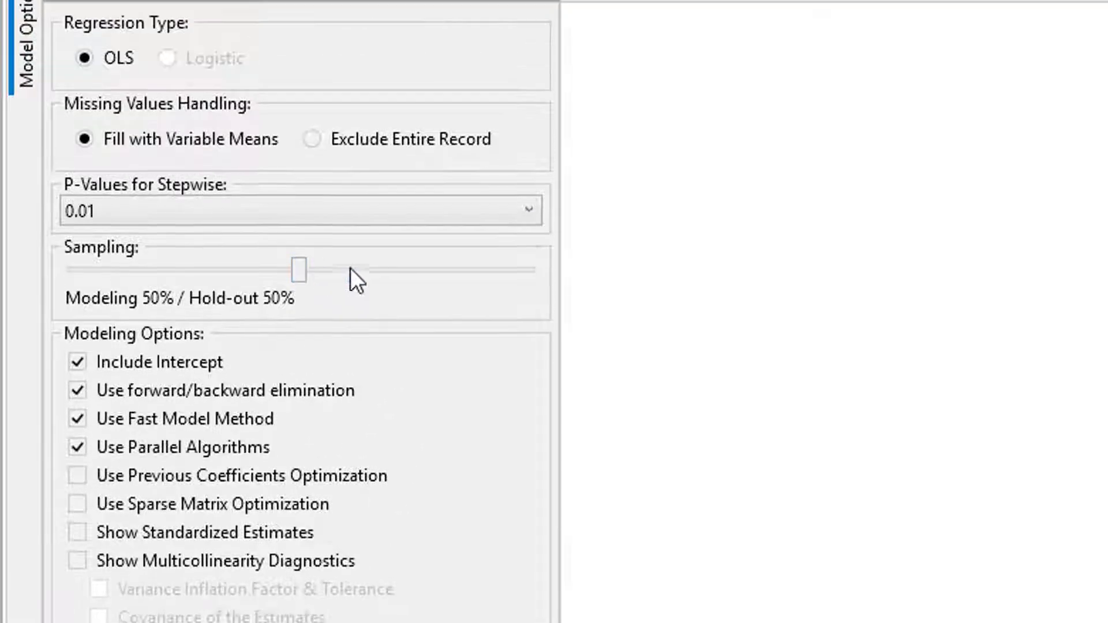
left_click(487, 238)
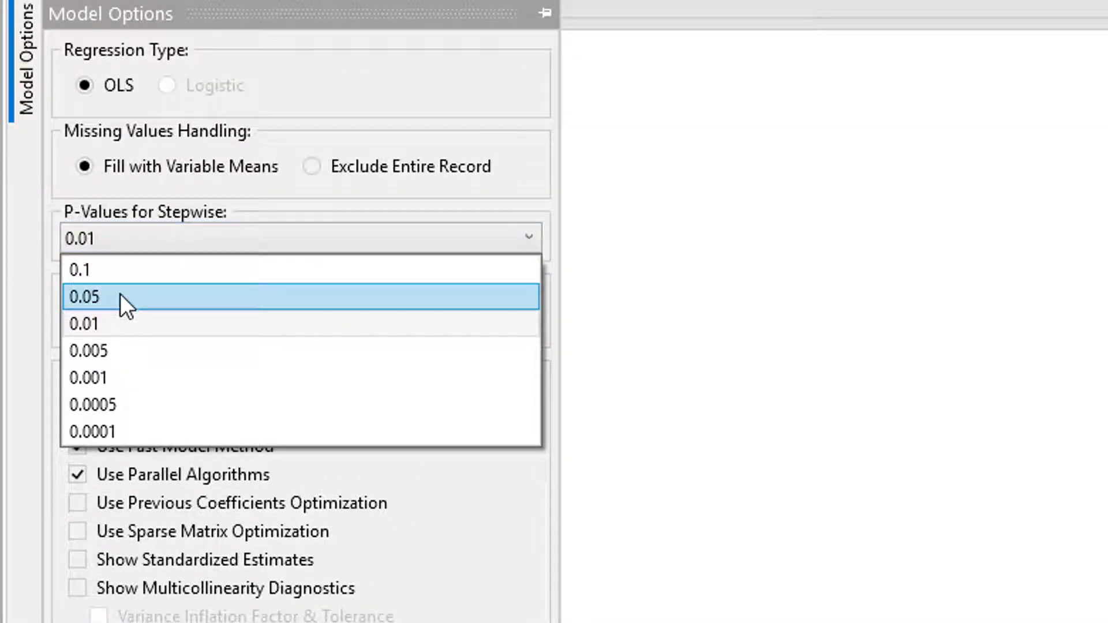
left_click(120, 295)
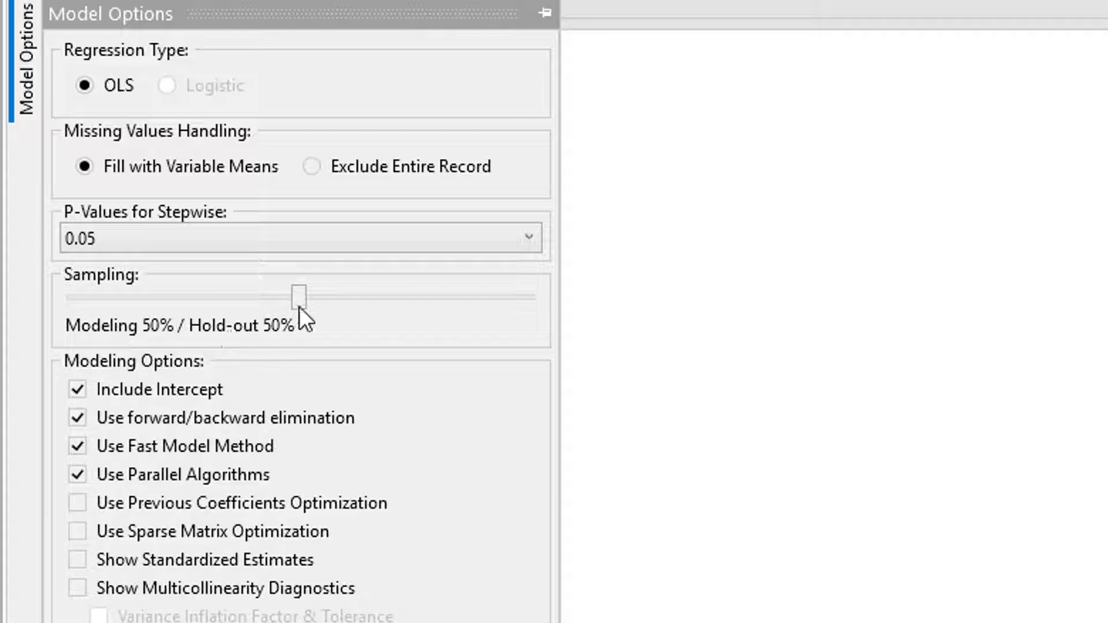
left_click_drag(302, 305, 546, 304)
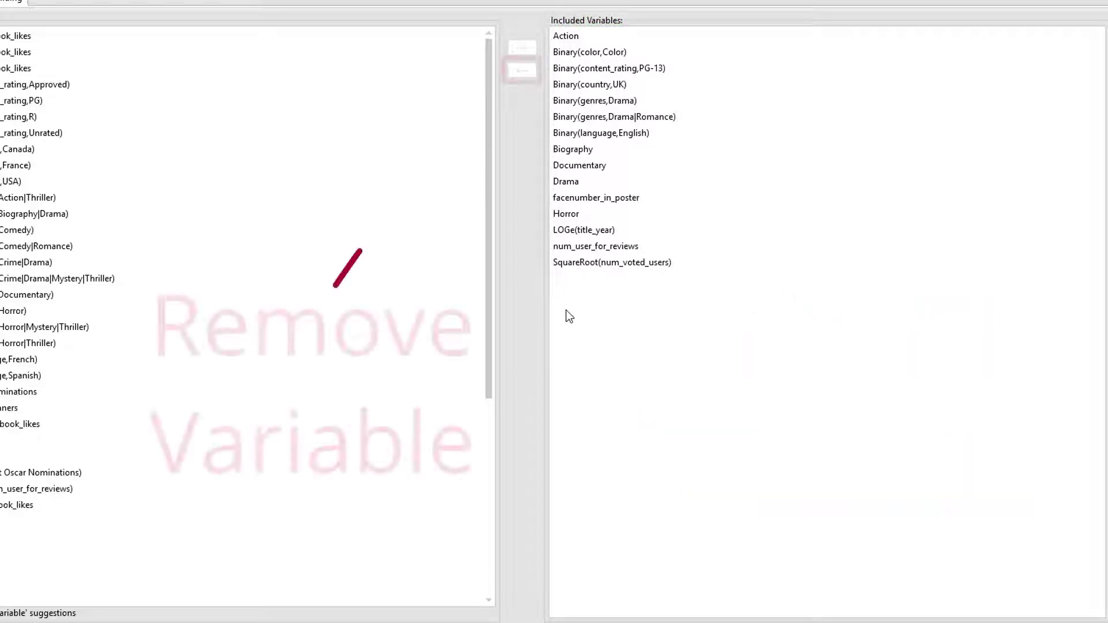
- Remove SquareRoot(num_voted_users) from the included variables and add Binary(content_rating,R)
left_click(593, 263)
left_click(522, 72)
left_click(87, 117)
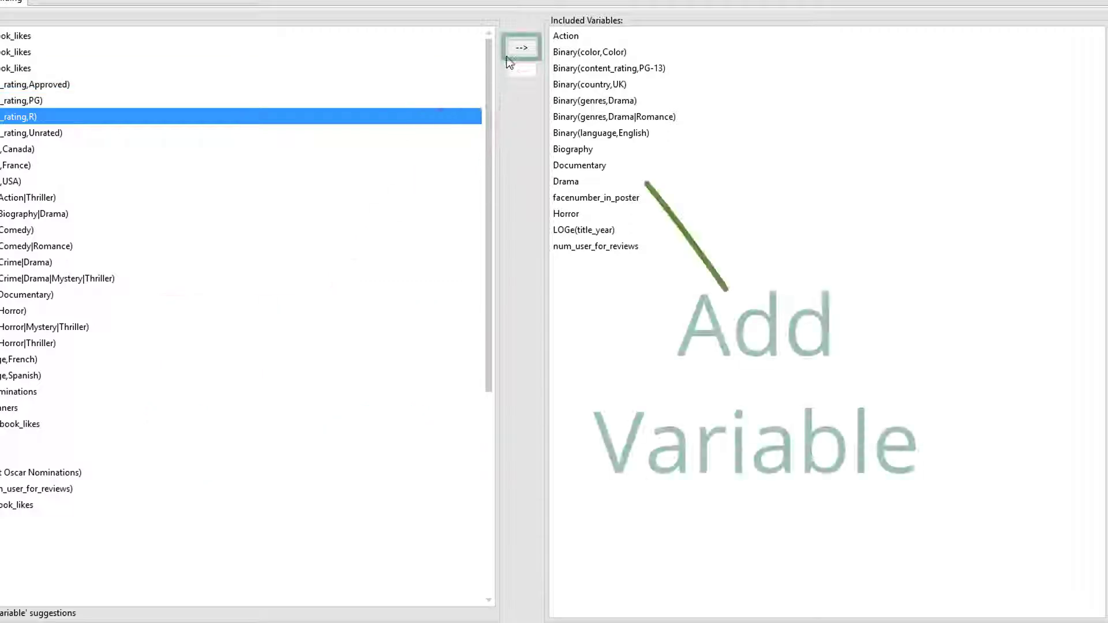
left_click(522, 47)
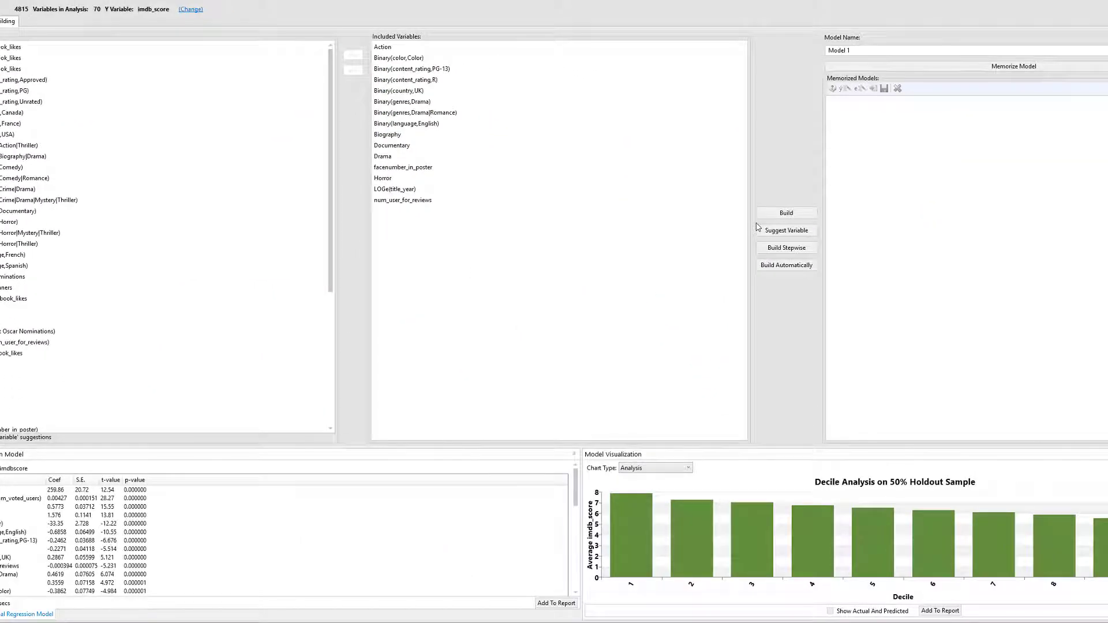
- Build the model stepwise from the included variables and enlarge the results area
left_click(1086, 279)
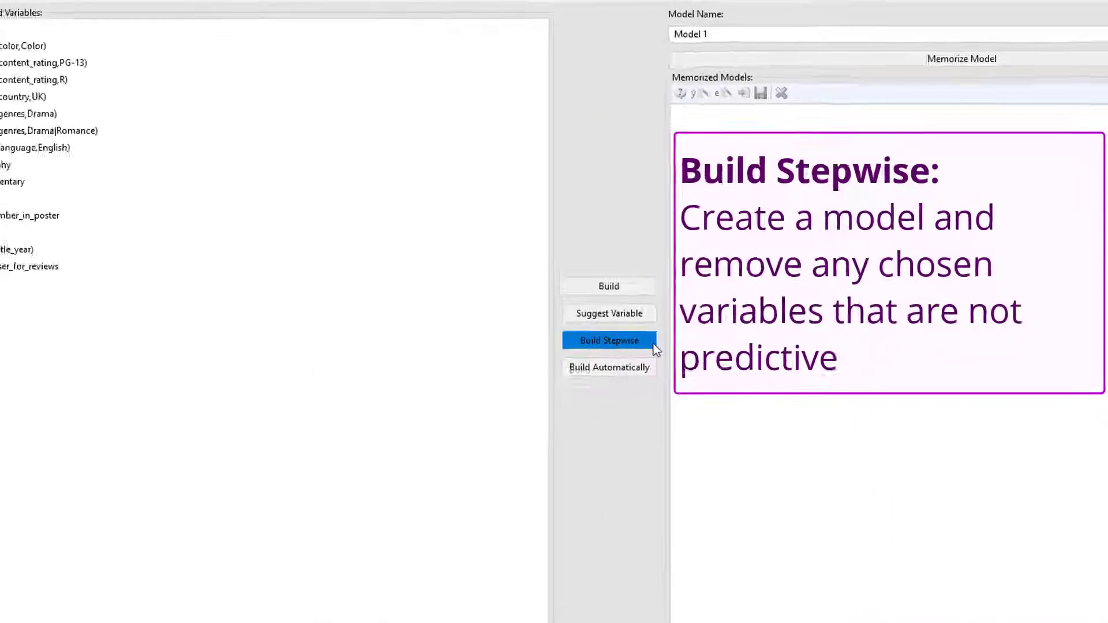
left_click(655, 346)
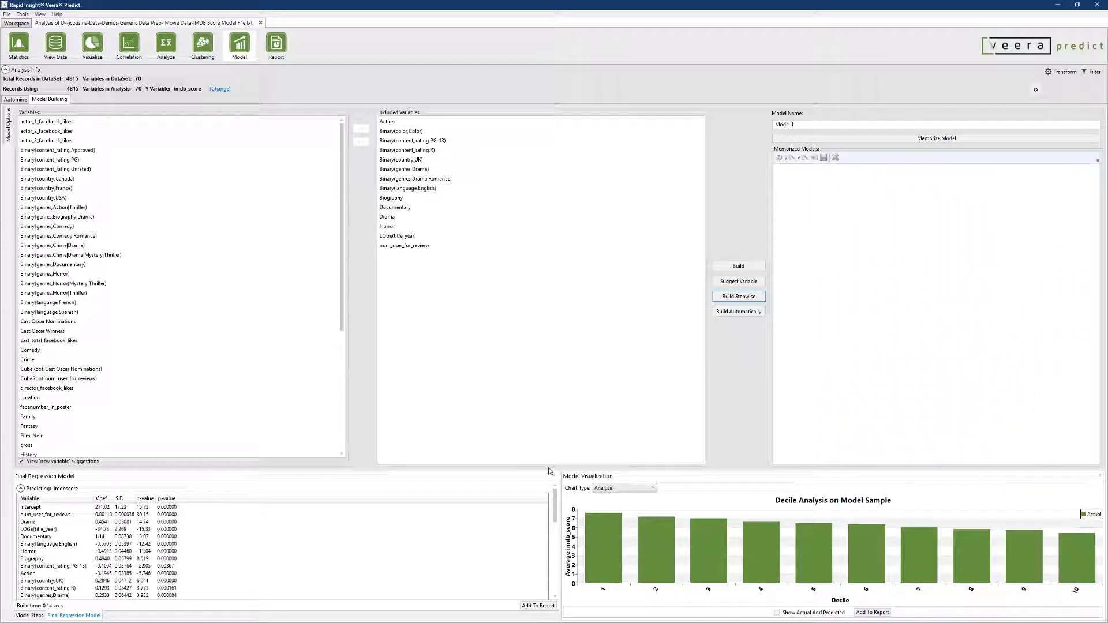
left_click_drag(549, 469, 548, 407)
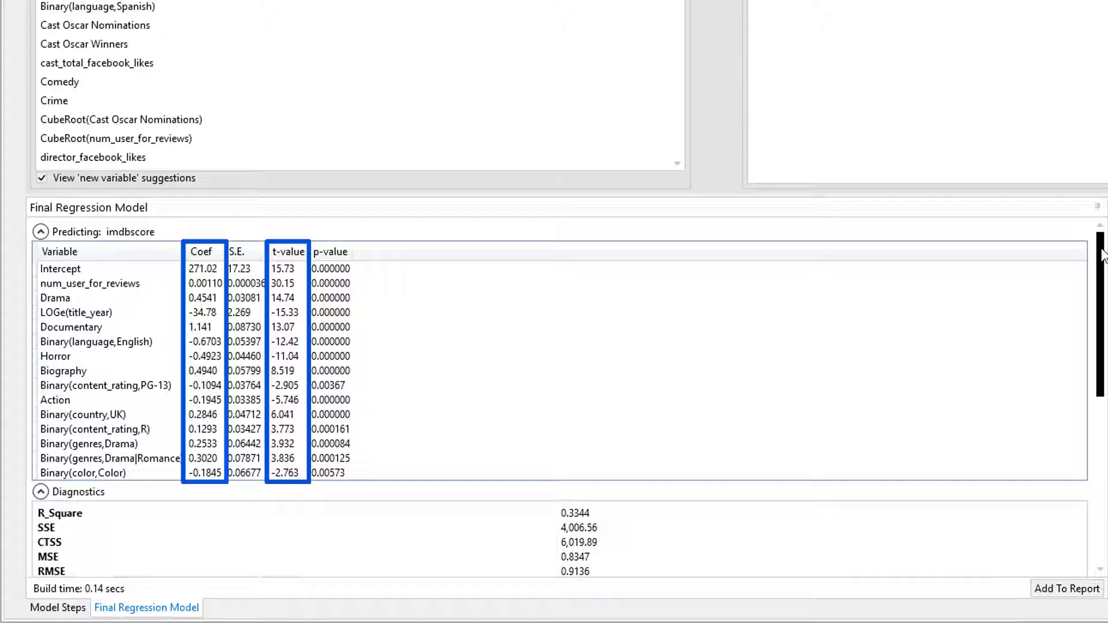
- Examine the final regression model's diagnostics and variable contributions, and the variable candidates in Step #1 of the model steps
left_click_drag(1102, 249, 1103, 402)
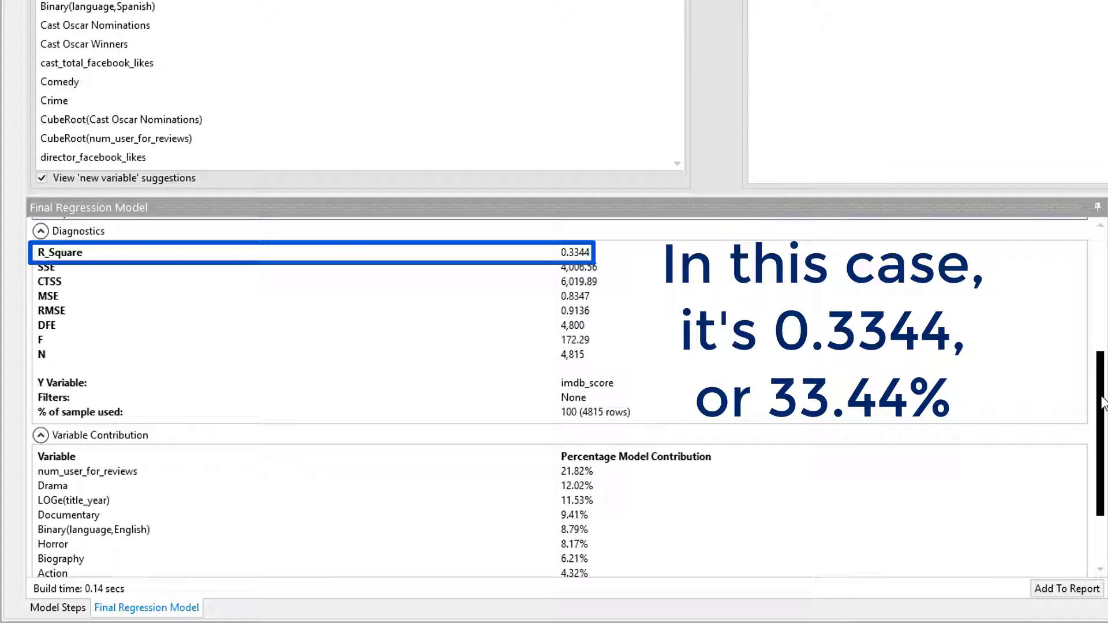
left_click_drag(1102, 403, 1103, 473)
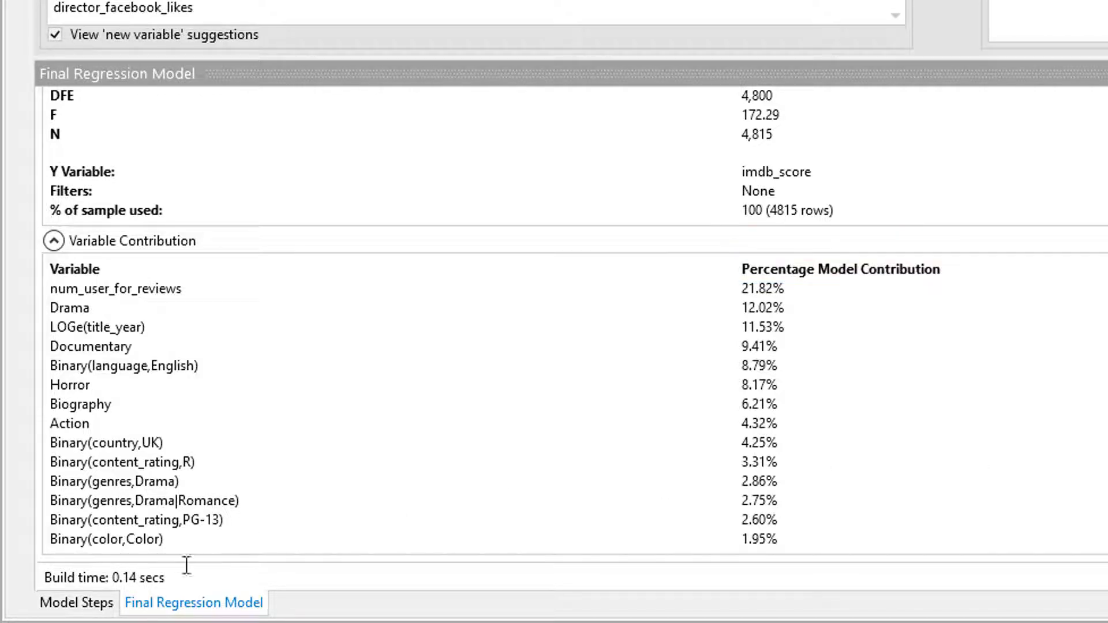
left_click(98, 613)
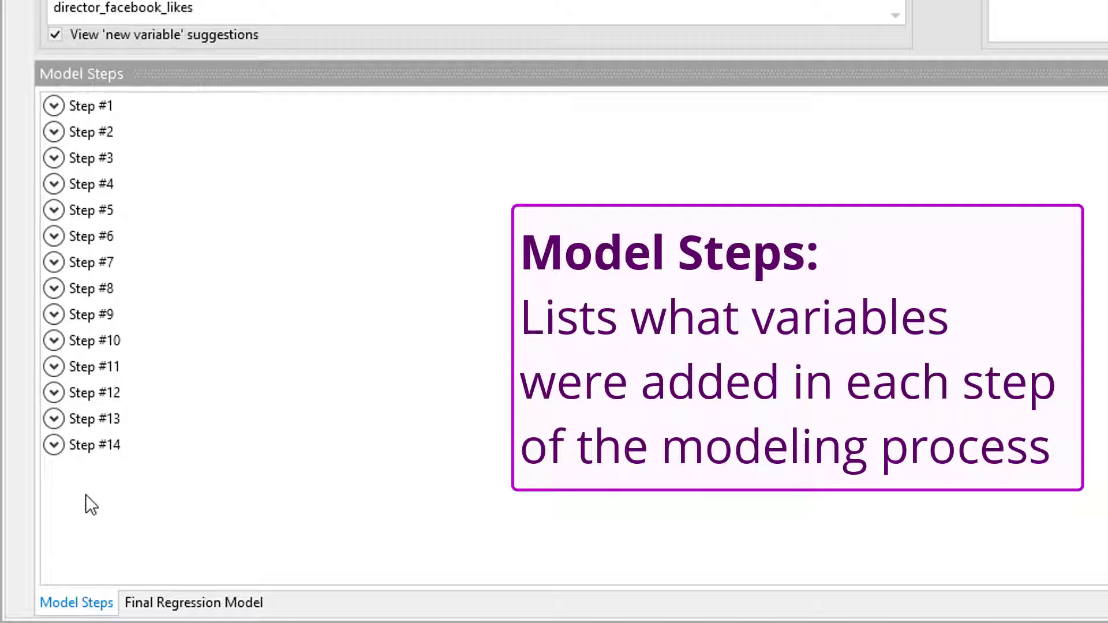
left_click(54, 106)
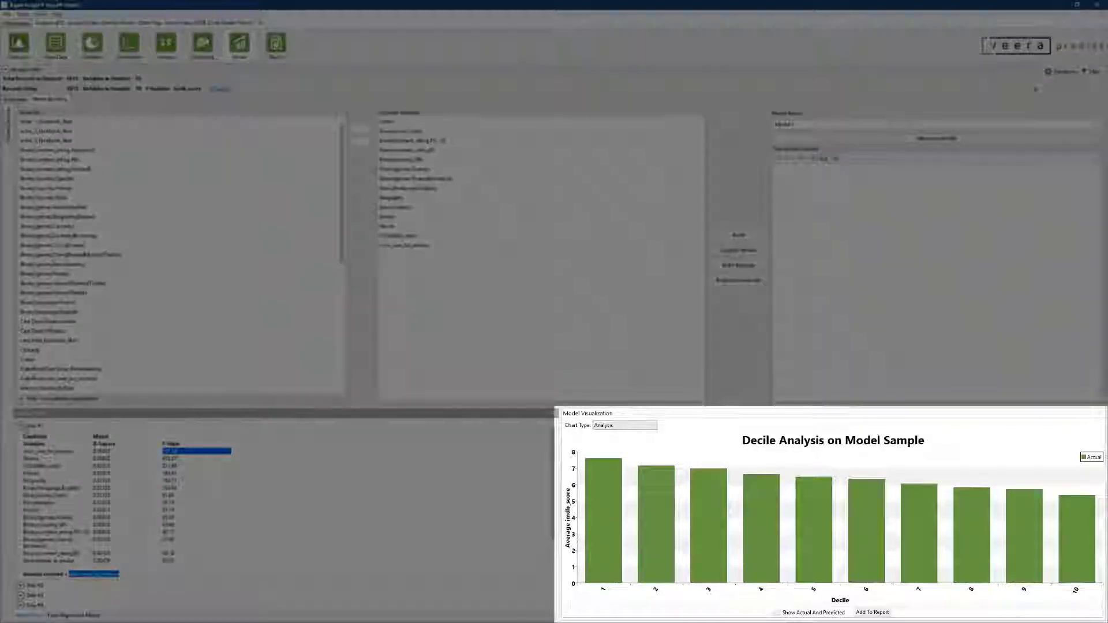
left_click(21, 426)
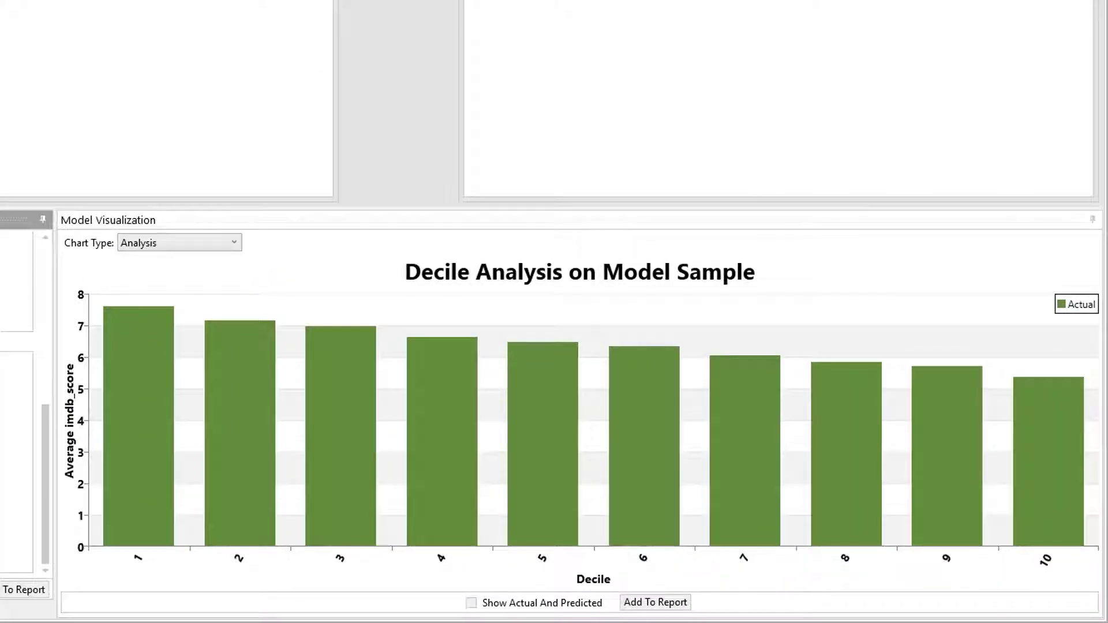
- View the Explain Model chart for the Action variable, and return the visualization to the Analysis chart
left_click(234, 244)
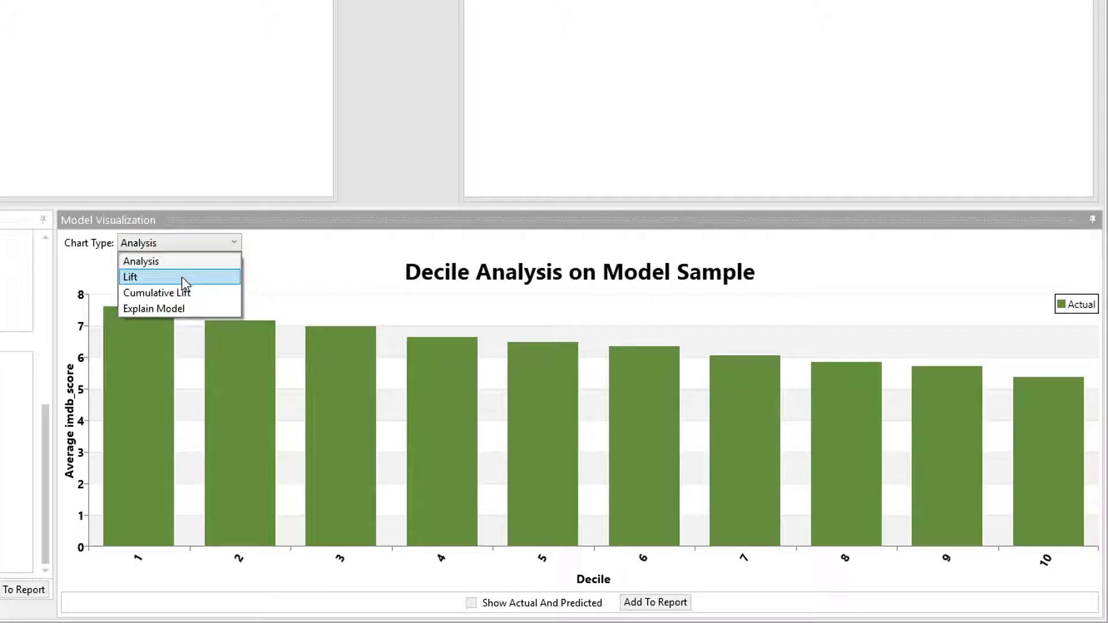
left_click(188, 311)
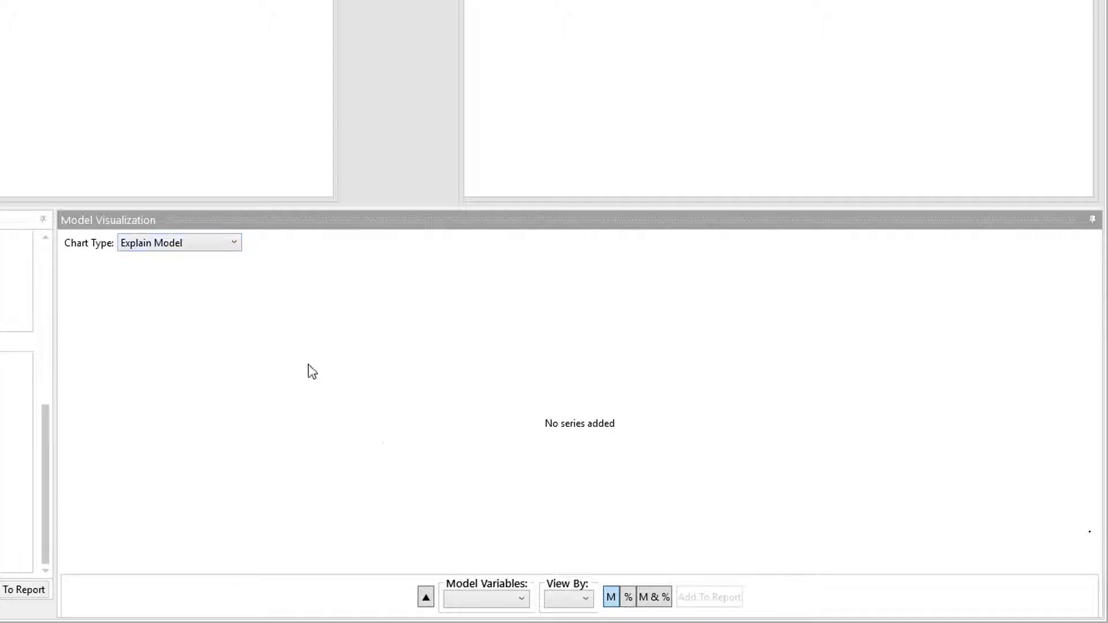
left_click(501, 599)
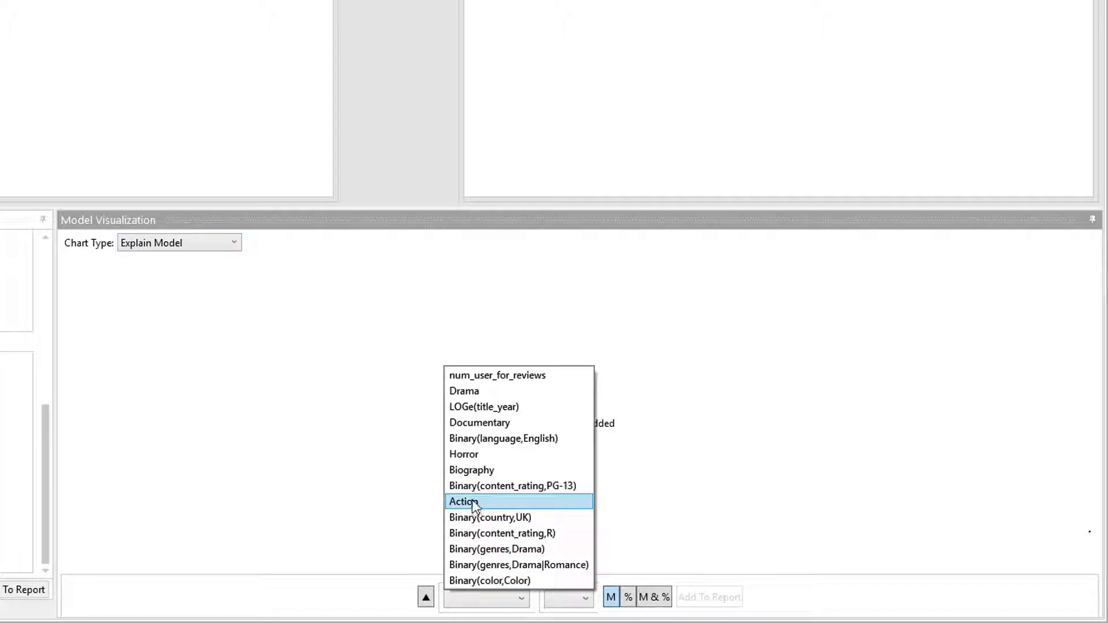
left_click(471, 502)
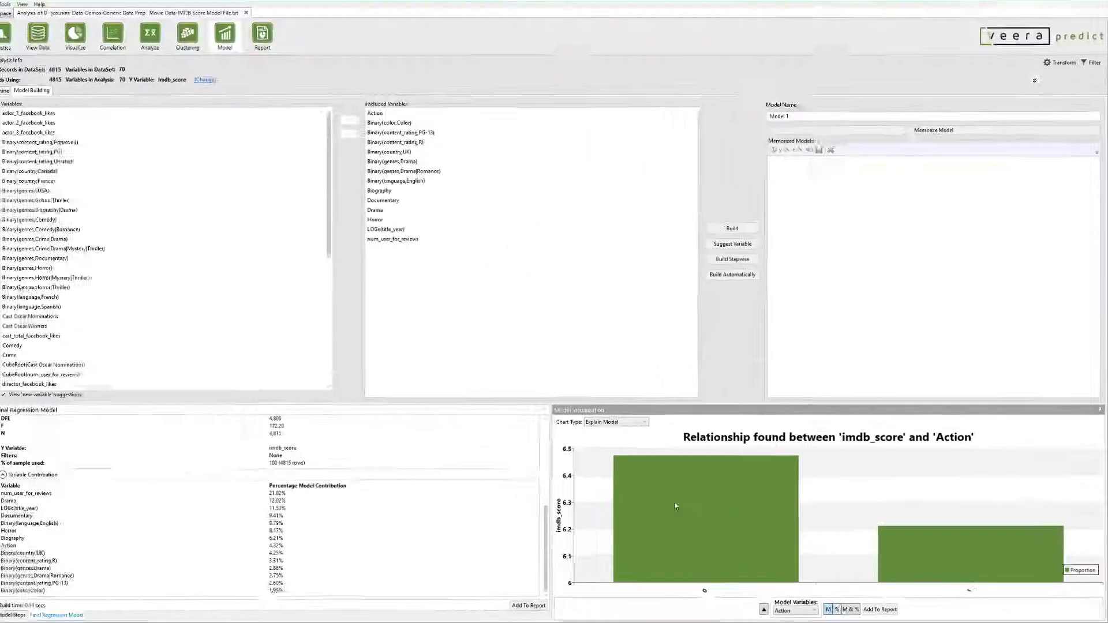
left_click(621, 422)
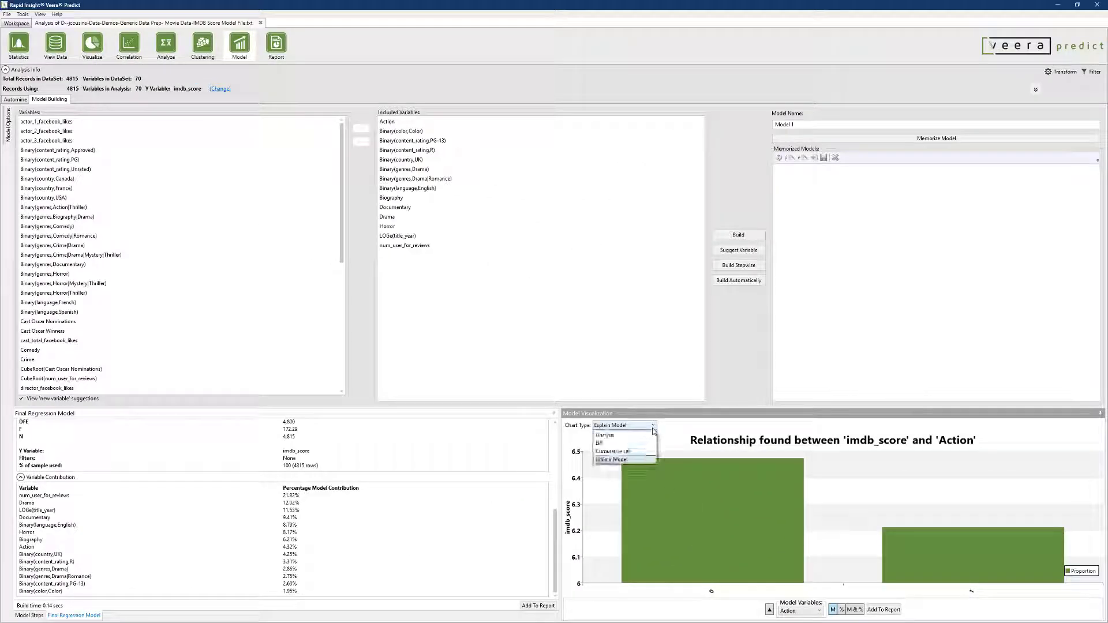
left_click(628, 436)
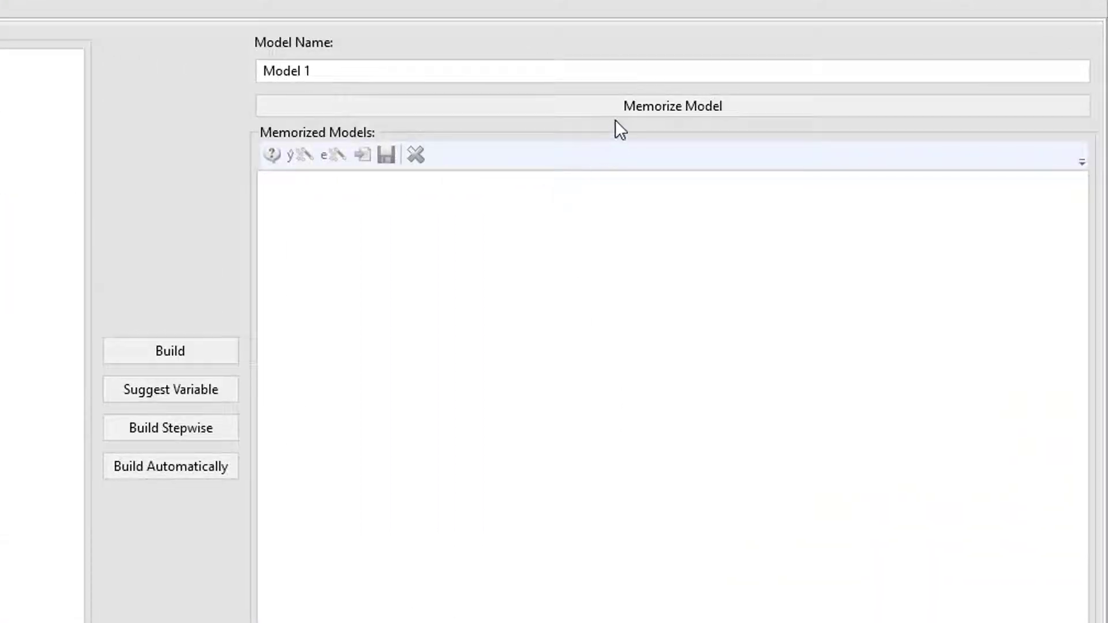
- Memorize the current model as Model 1, and rebuild and memorize a second one as Model 2
left_click(618, 112)
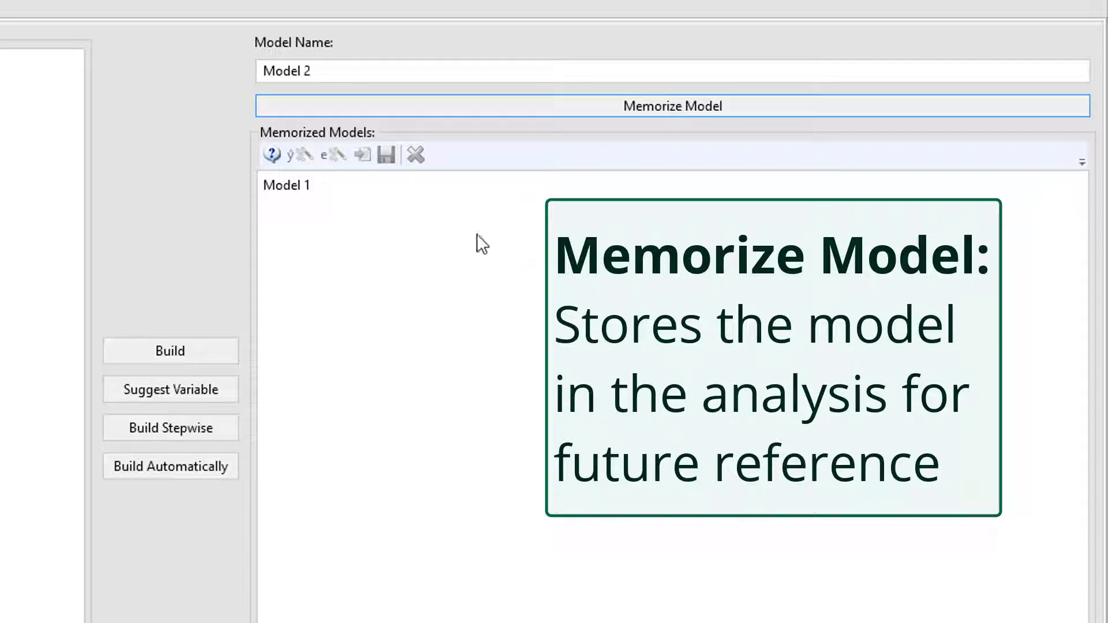
left_click(352, 190)
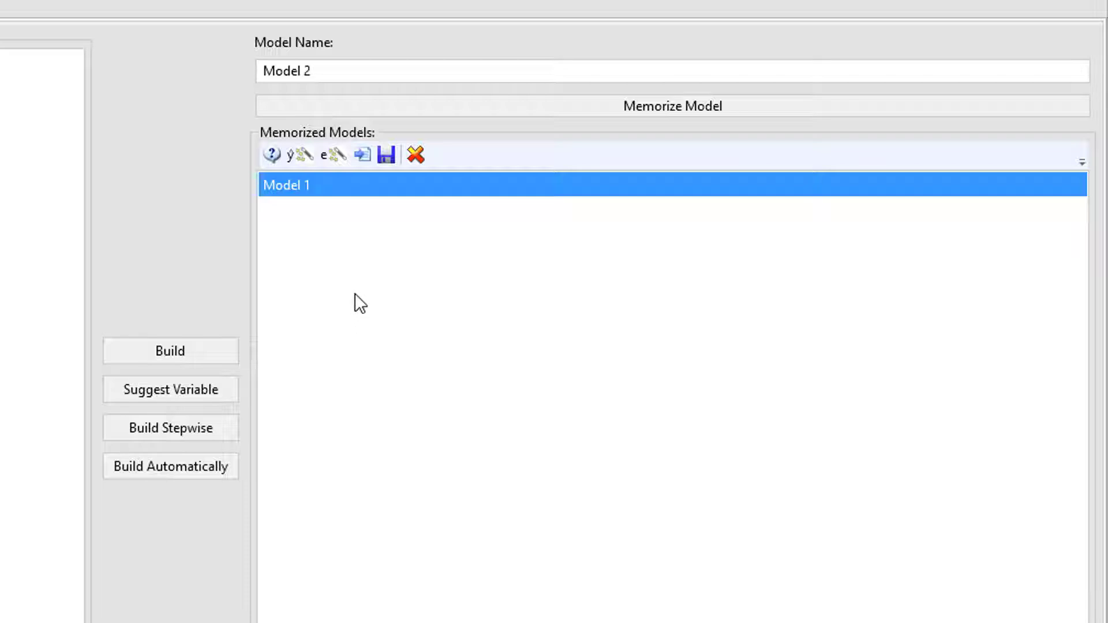
left_click(6, 256)
left_click_drag(6, 255, 5, 329)
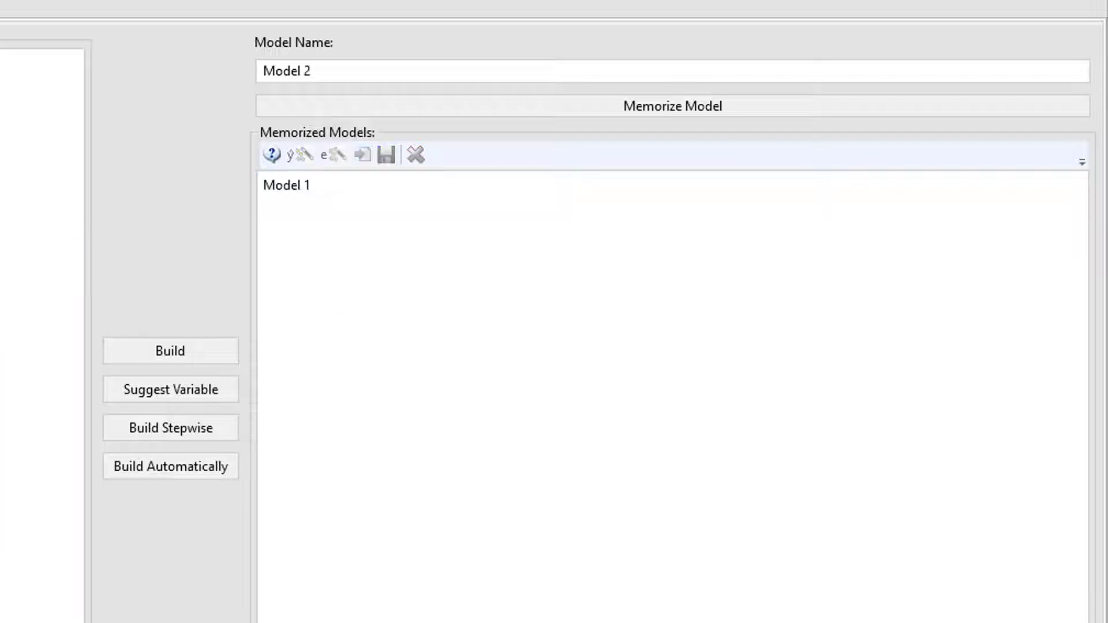
left_click(174, 351)
left_click(380, 106)
- Run a What-If analysis on memorized Model 1 with genres changed to Drama|Family, and close it
left_click(336, 209)
left_click(306, 185)
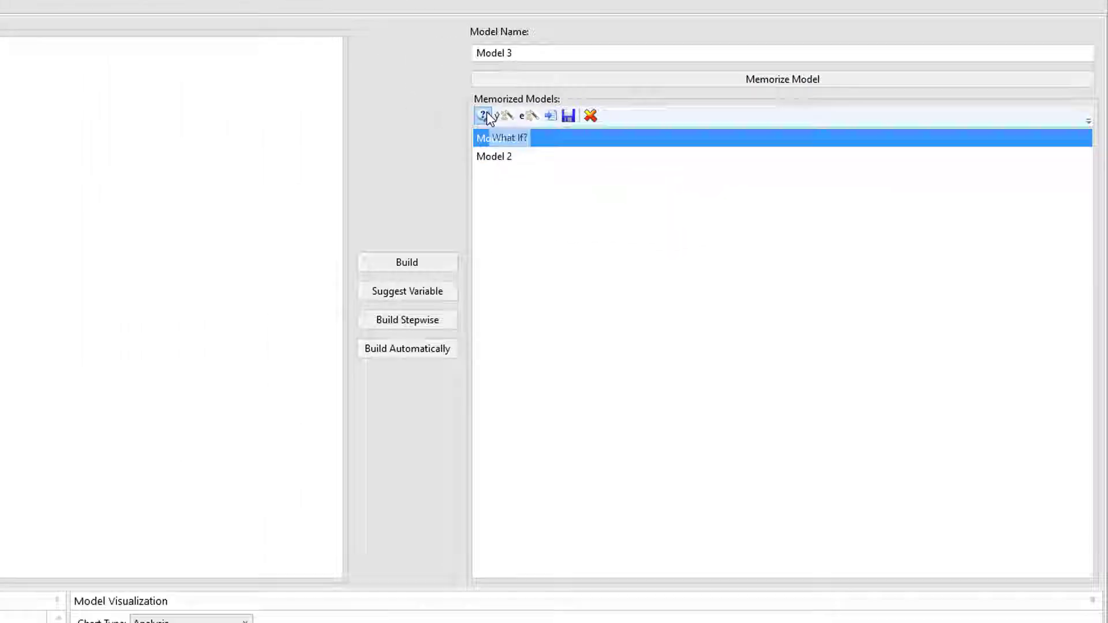
left_click(272, 153)
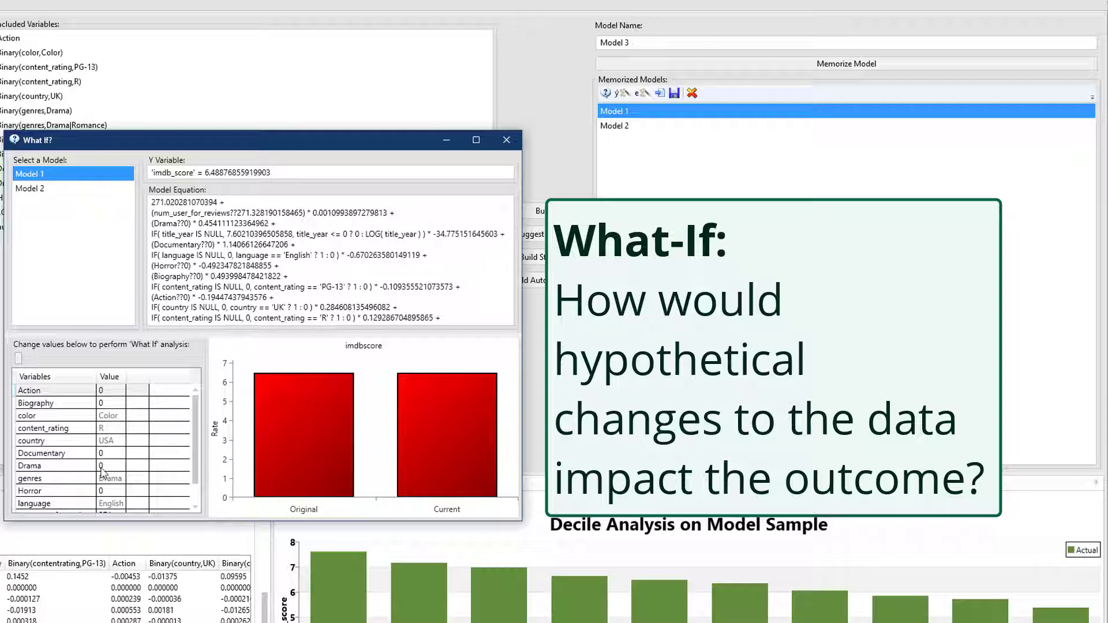
left_click(84, 482)
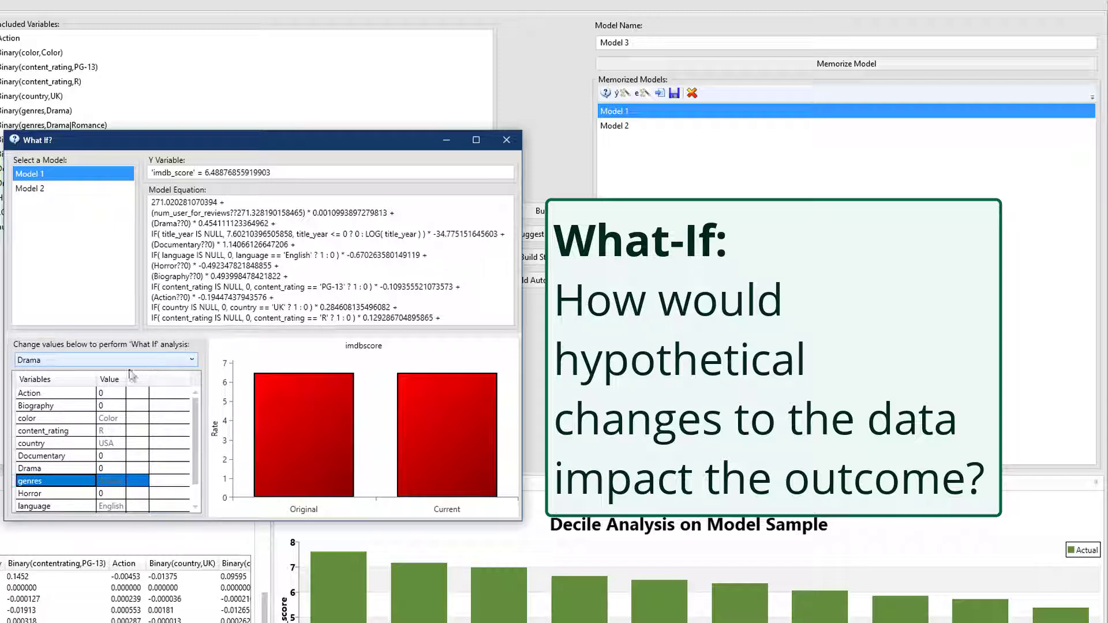
left_click(86, 360)
left_click(63, 390)
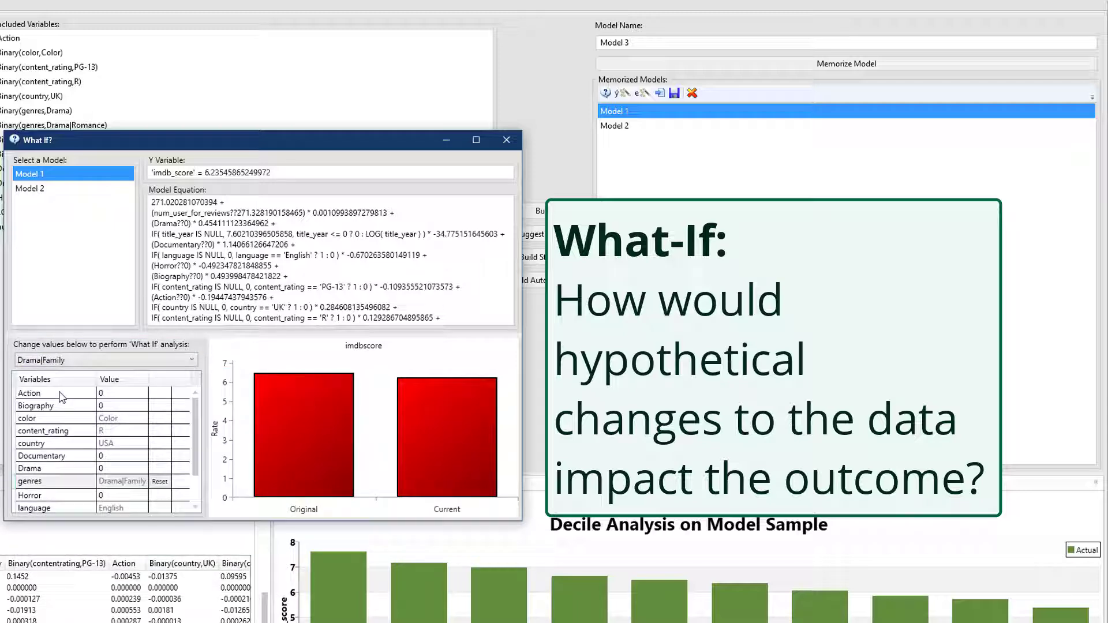
left_click(506, 140)
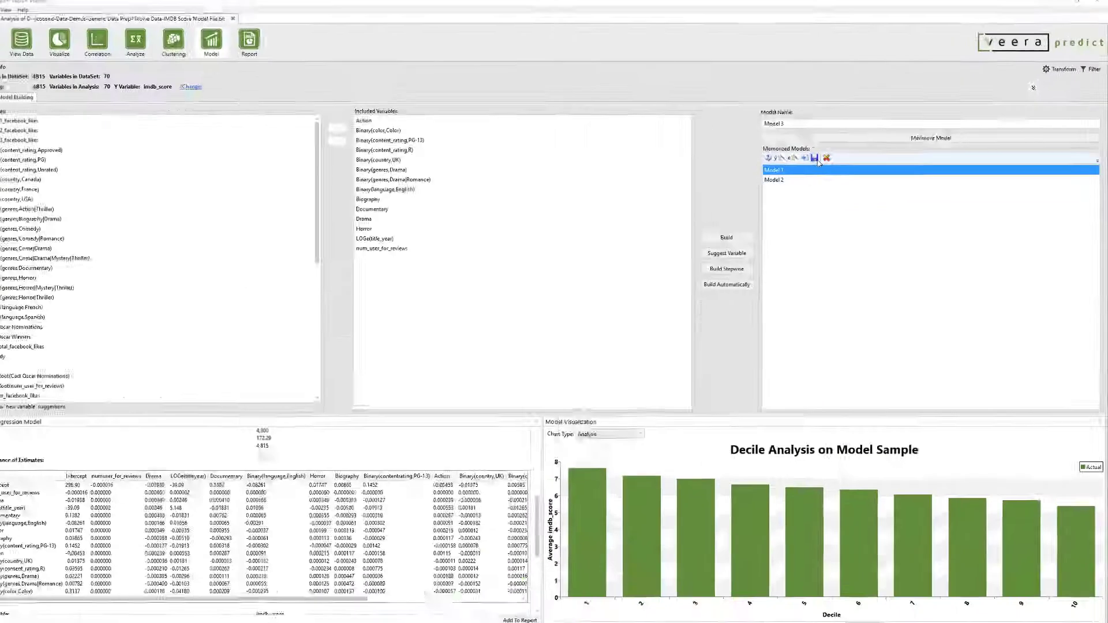
- Open the save dialog for memorized Model 1 and close it without saving
left_click(321, 172)
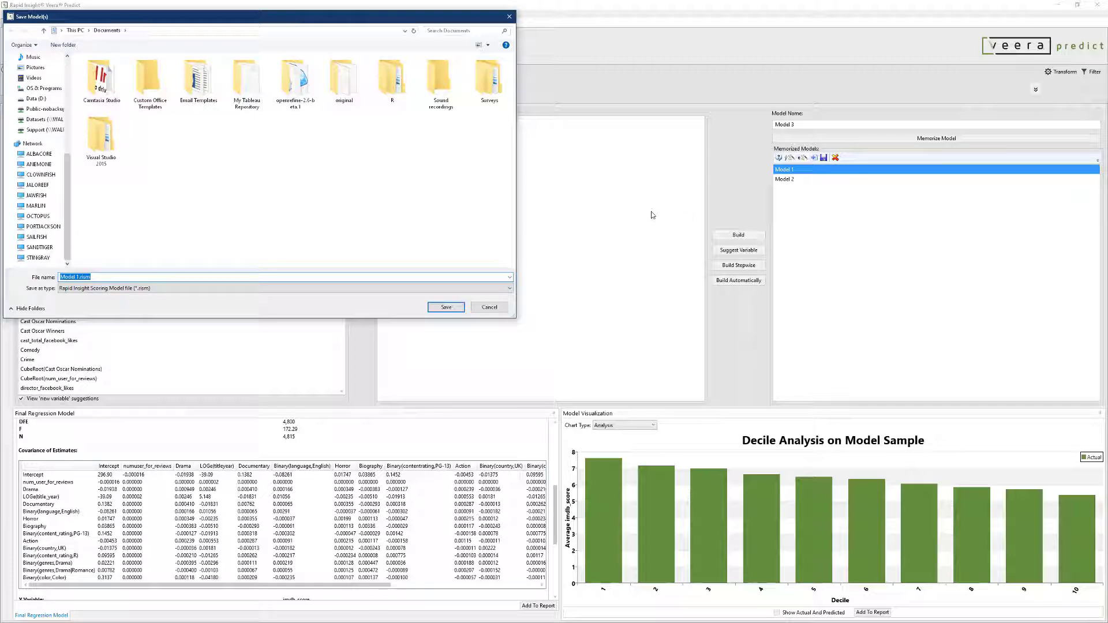
left_click(509, 17)
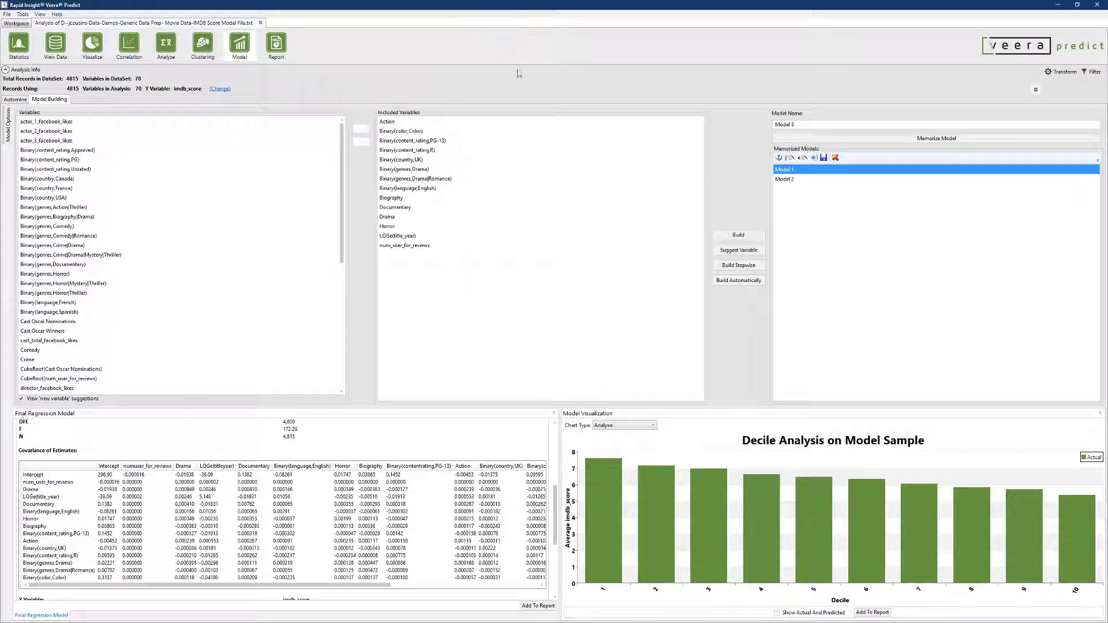